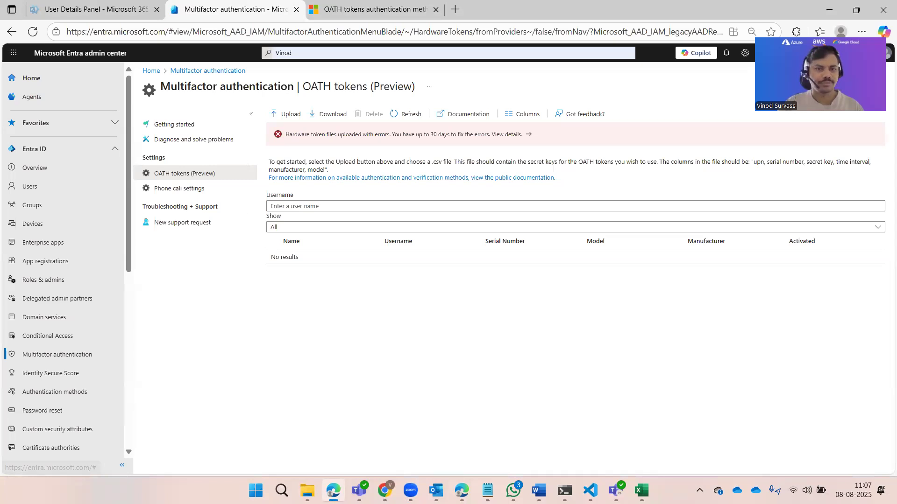
- Go to the admin center home page and open the OATH tokens (Preview) settings of Multifactor authentication
click(151, 72)
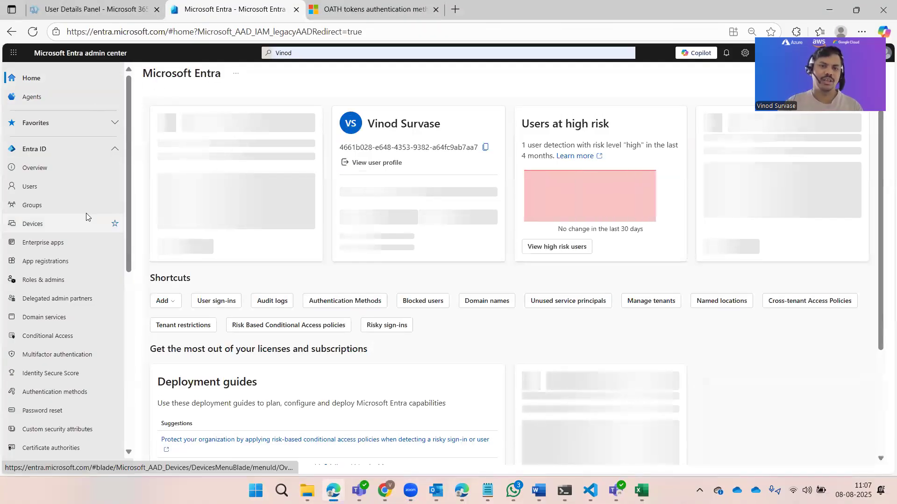
scroll(321, 286, down, 3)
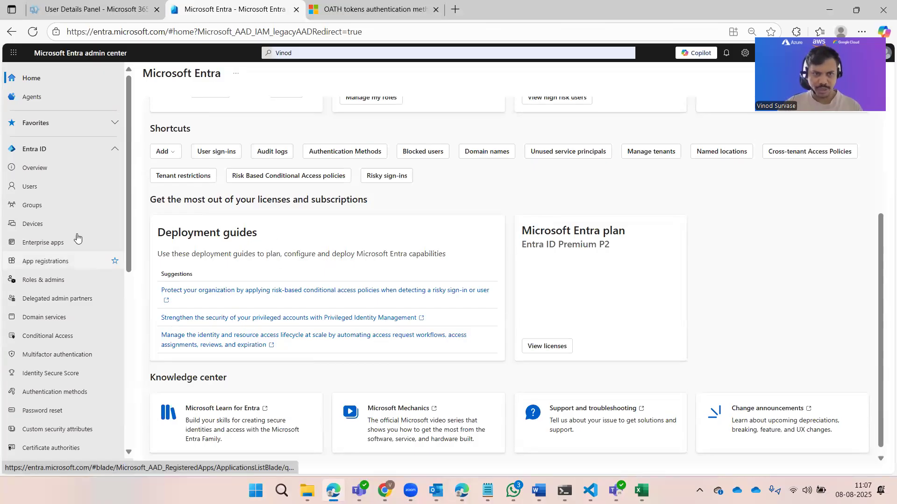
click(62, 150)
click(66, 149)
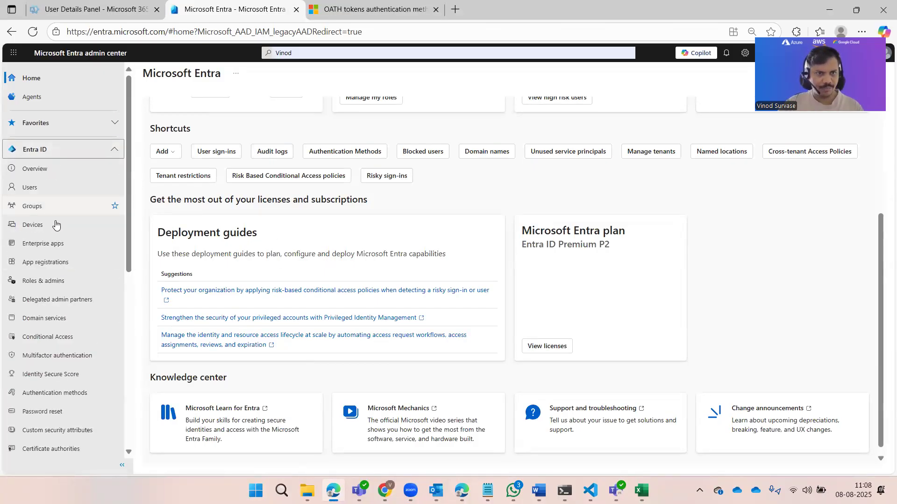
click(56, 358)
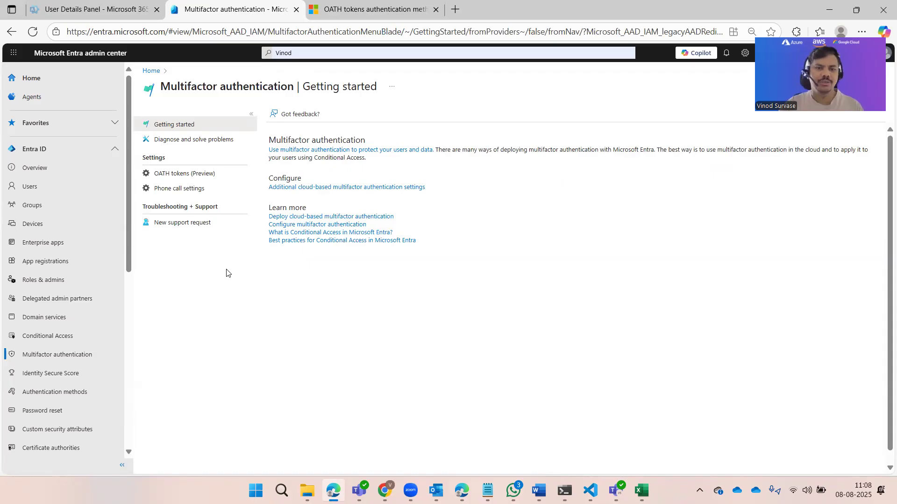
click(175, 175)
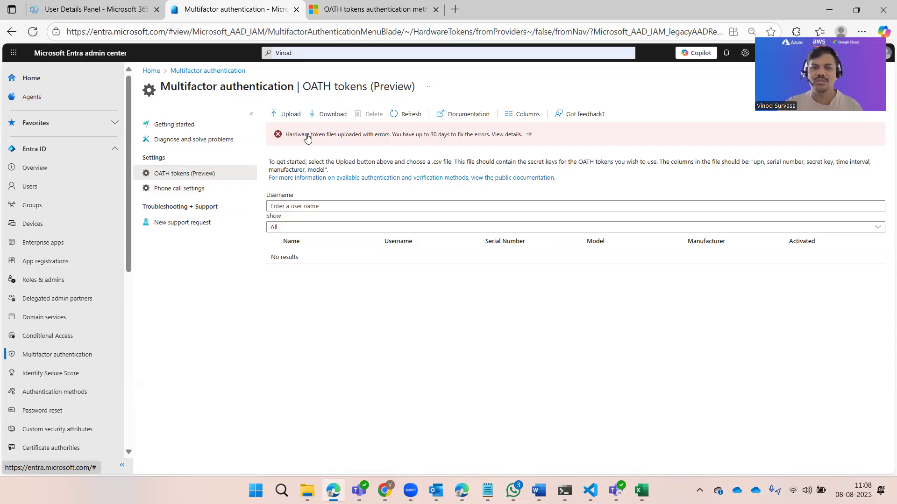
- Open the hardware token upload error details and download the failure report for dummy_oauth_token_data.csv
click(309, 138)
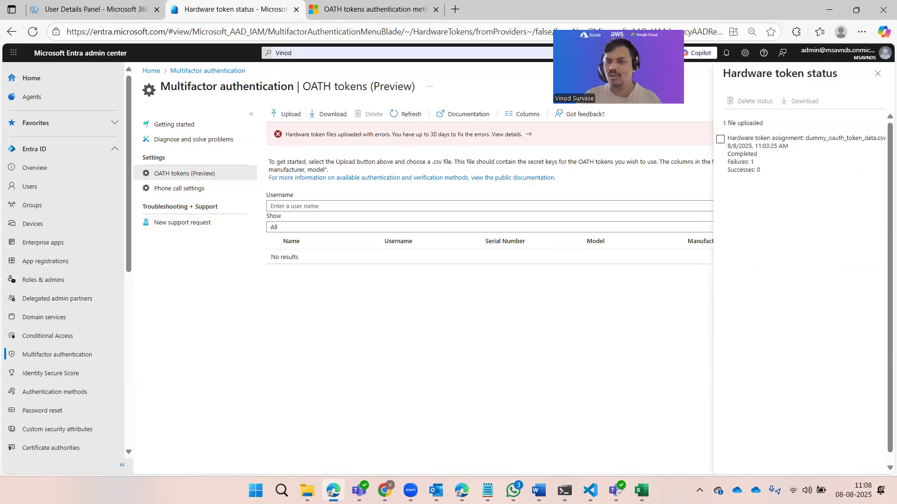
click(722, 142)
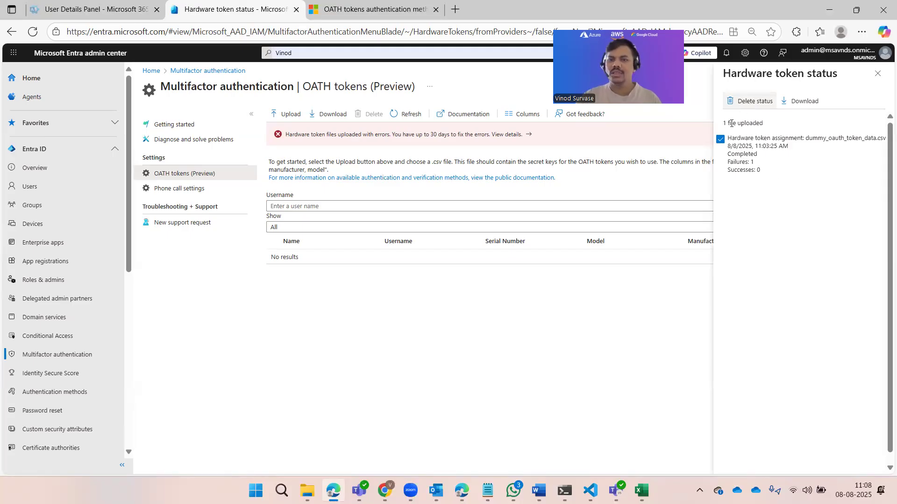
click(721, 139)
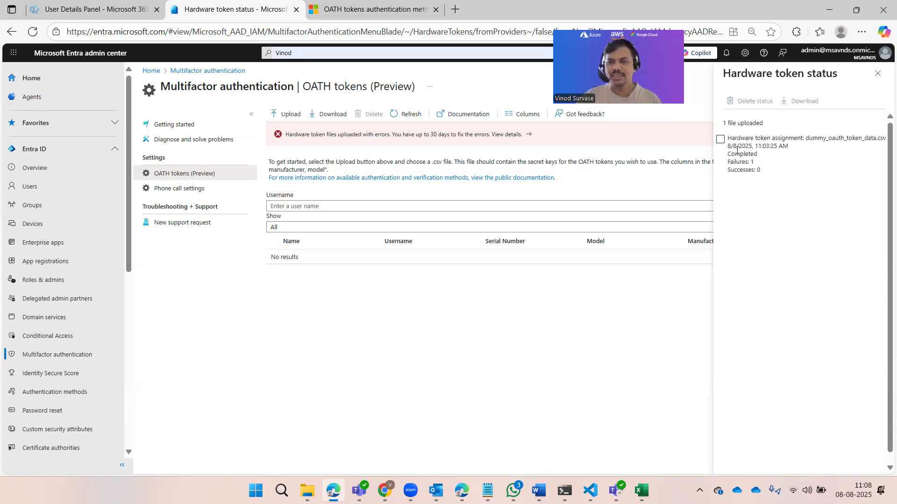
click(719, 141)
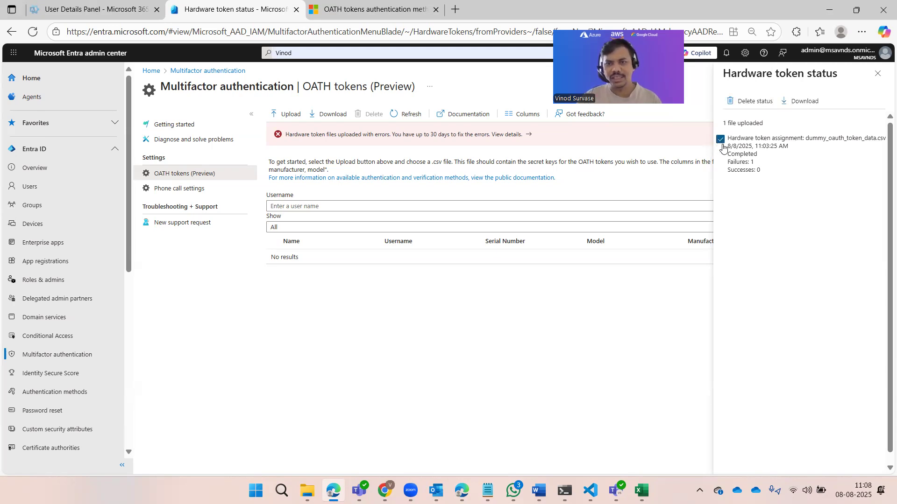
click(811, 106)
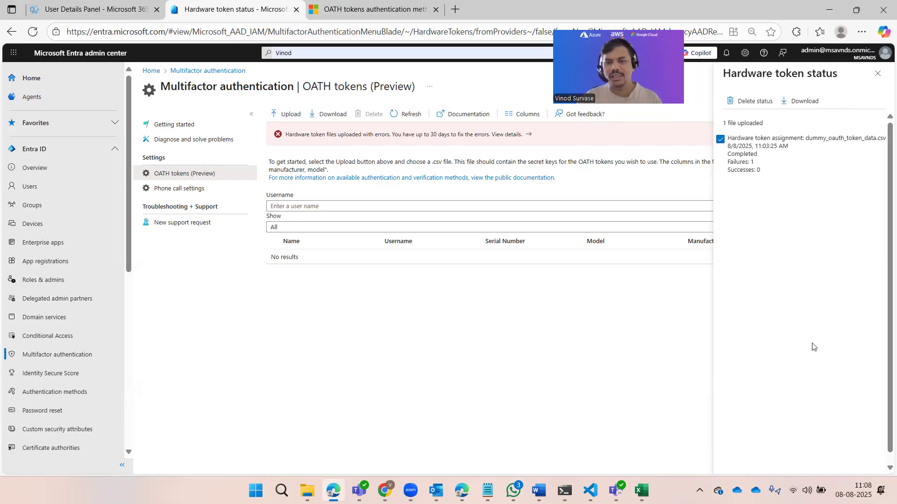
click(799, 102)
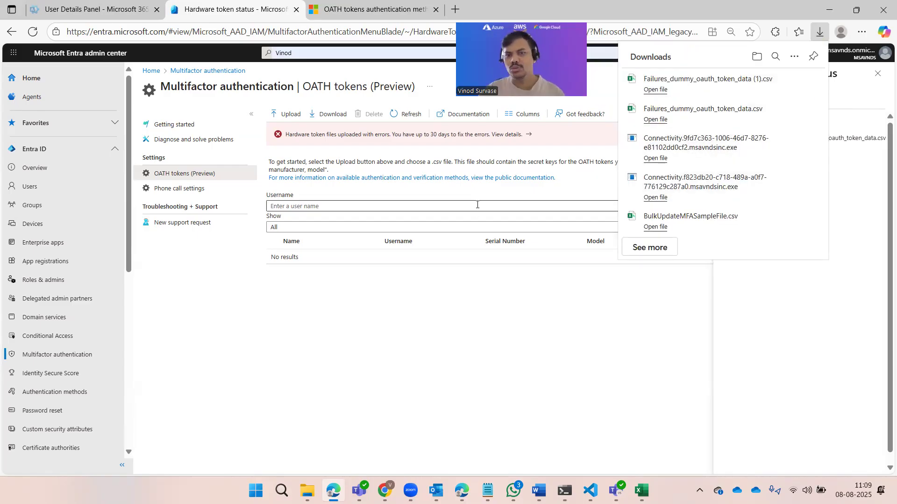
- Switch to the downloaded failure report in Excel and autofit the widths of all columns
key(alt+Tab)
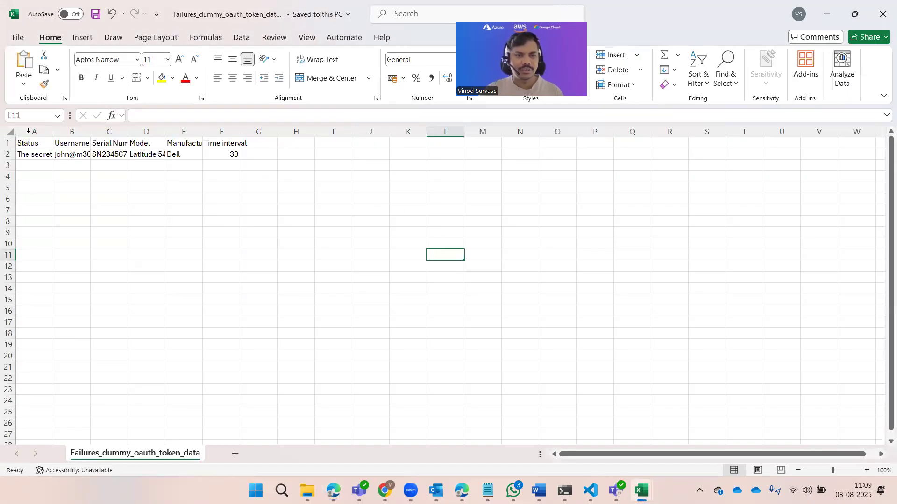
click(13, 127)
double_click(51, 127)
click(104, 222)
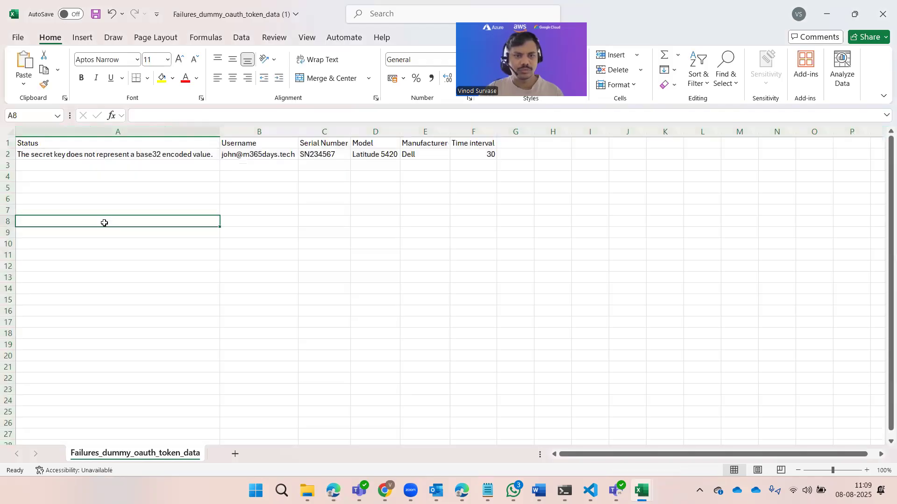
- Examine the failed token's status text and its username, serial number, model, manufacturer and time interval in the report
click(86, 154)
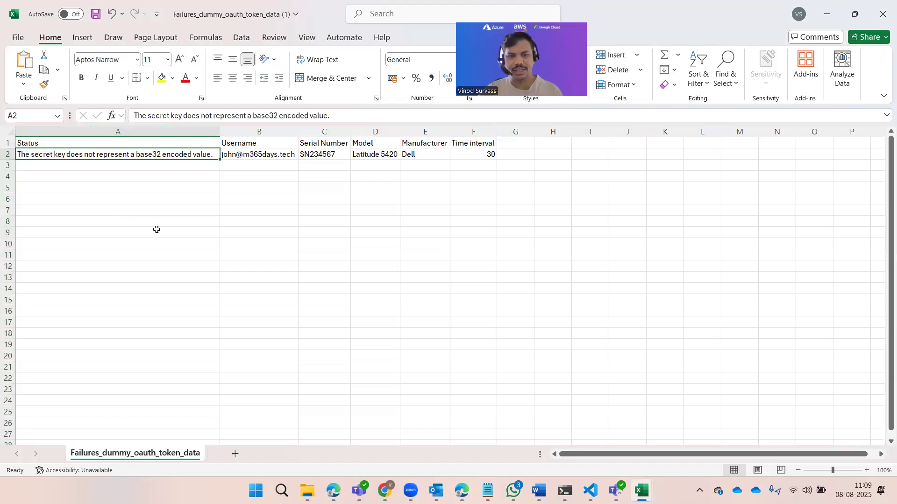
click(176, 235)
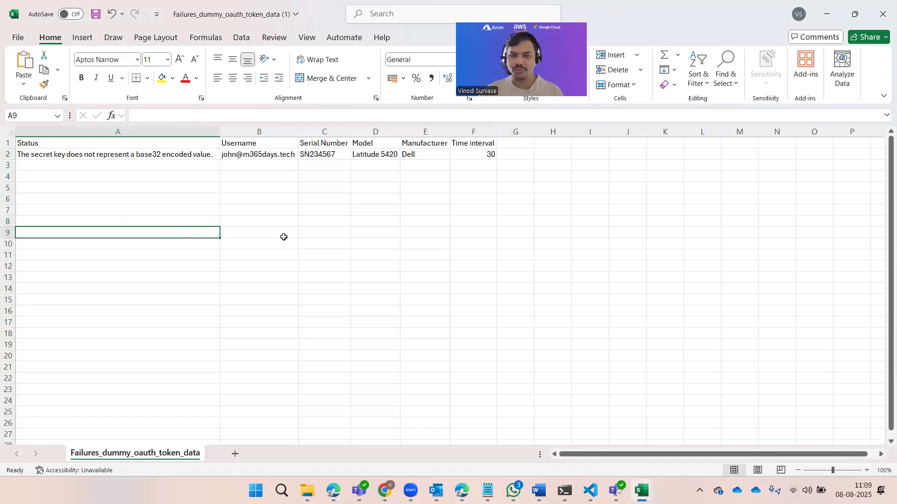
drag(229, 145, 477, 155)
click(394, 252)
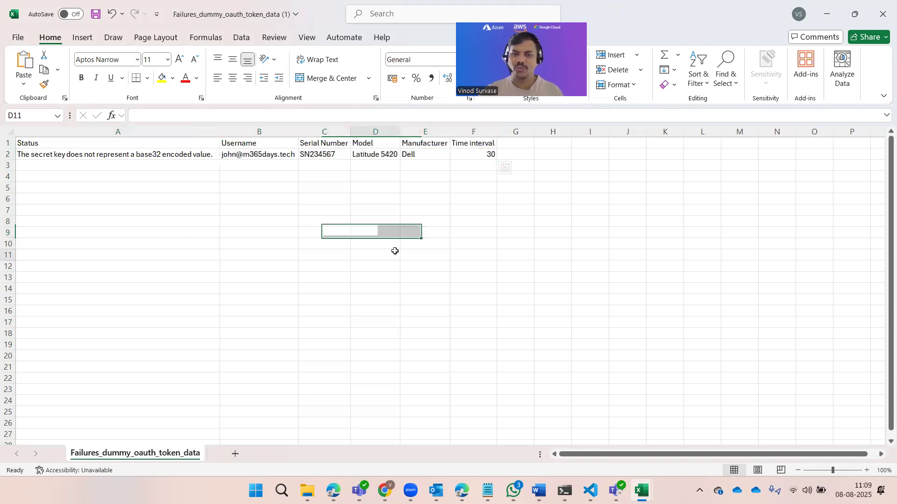
click(472, 147)
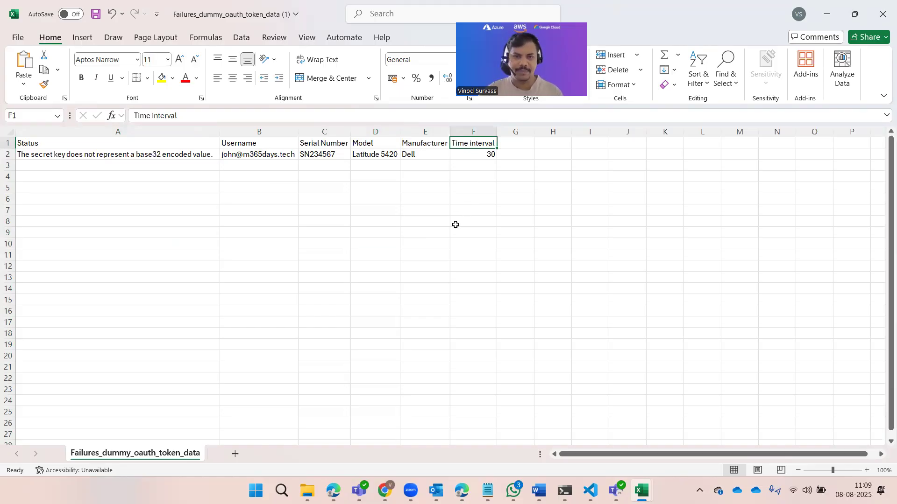
drag(420, 154, 282, 153)
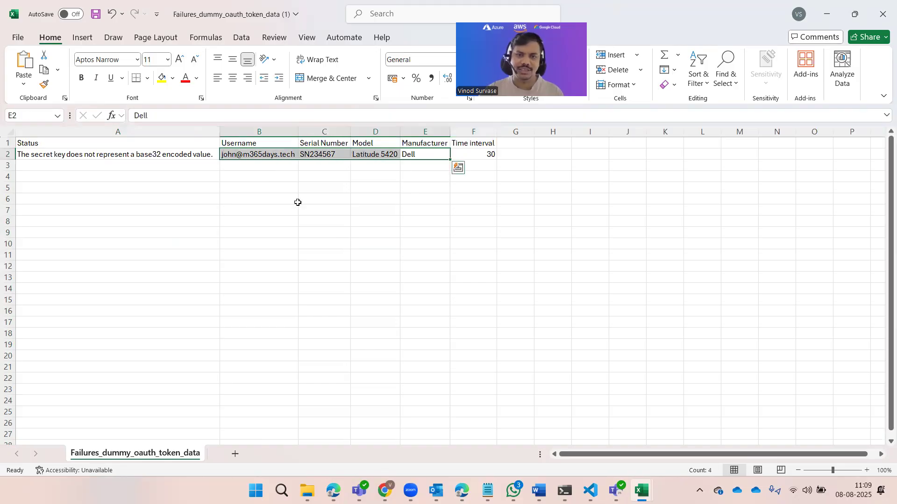
click(315, 226)
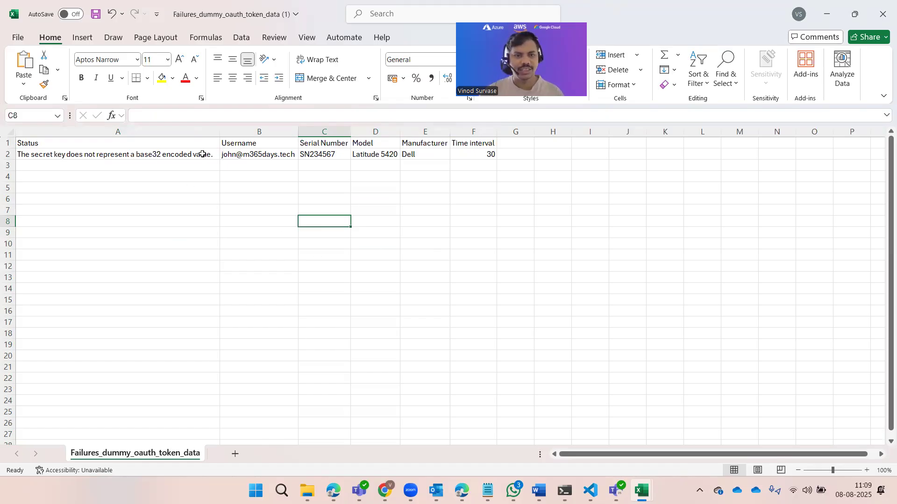
click(201, 154)
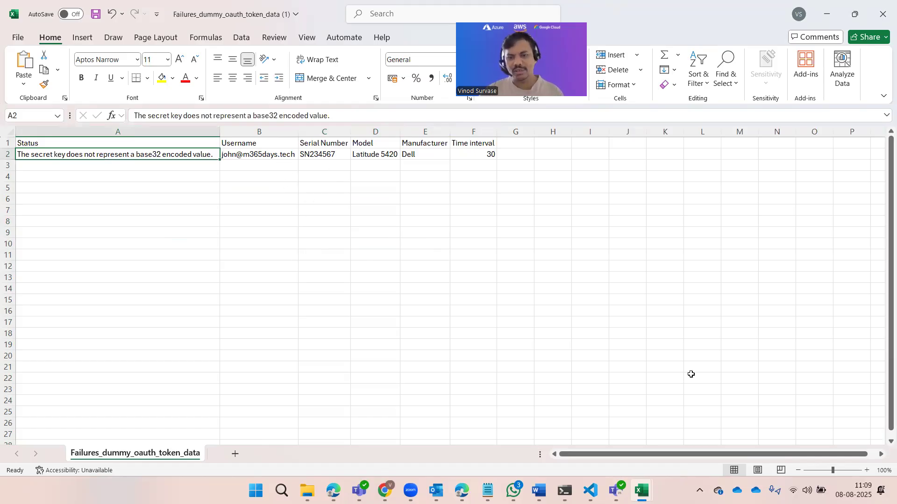
- Switch to the Book1 workbook and review the sample token columns from UPN to Model, including the SecretKey values
click(641, 491)
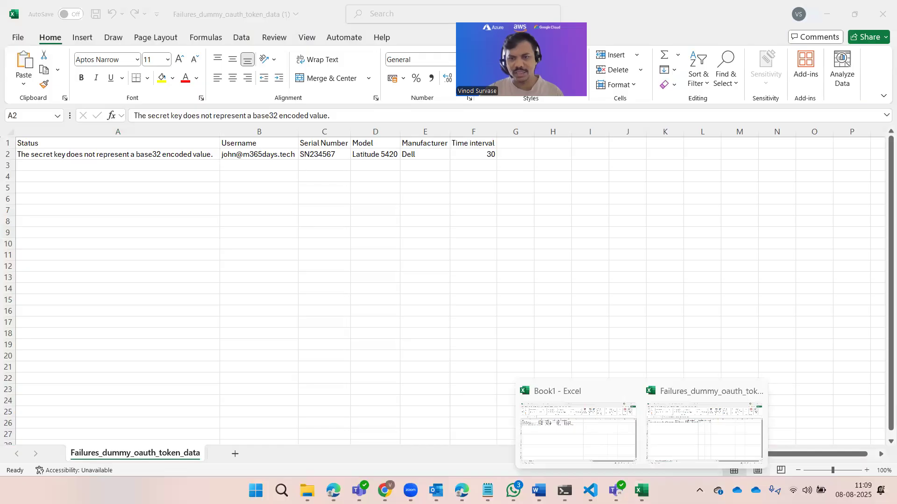
click(624, 460)
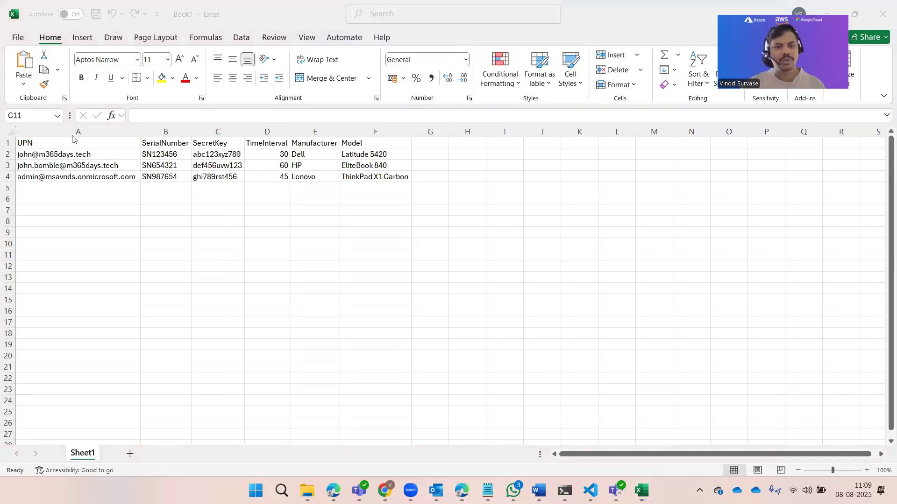
click(124, 142)
click(165, 145)
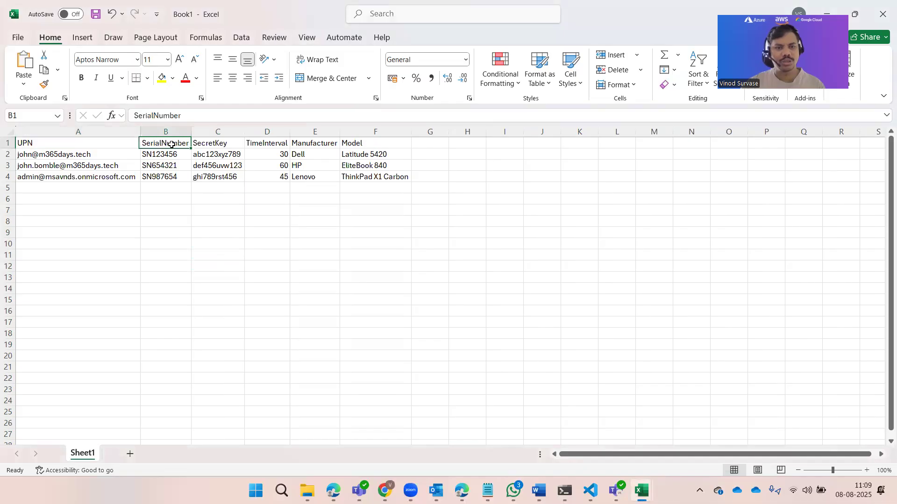
click(202, 144)
click(271, 146)
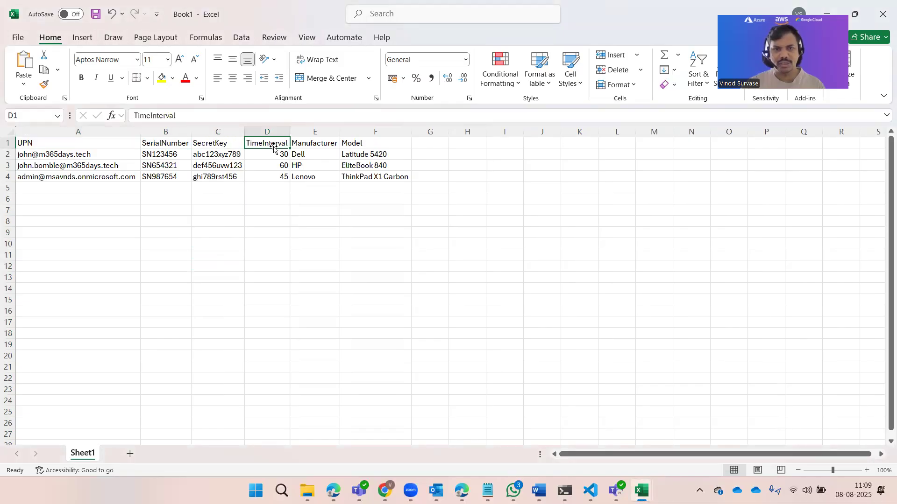
click(311, 143)
click(367, 145)
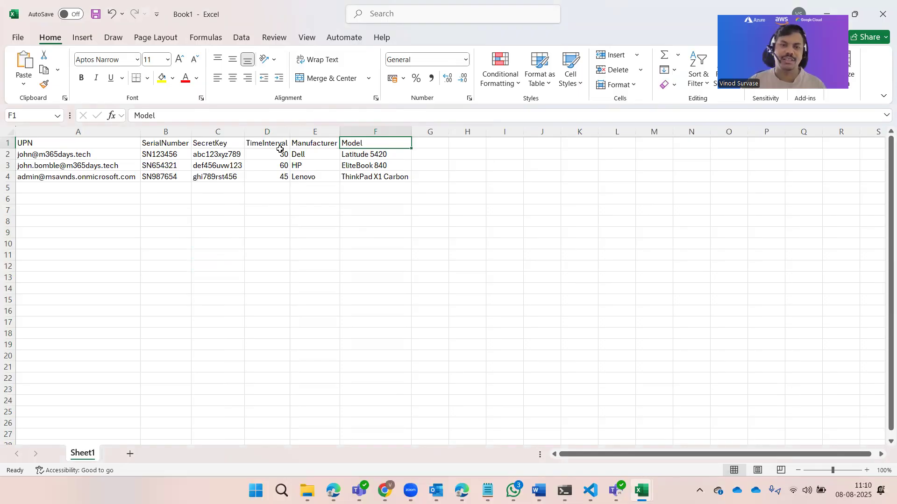
click(267, 177)
drag(212, 158, 208, 178)
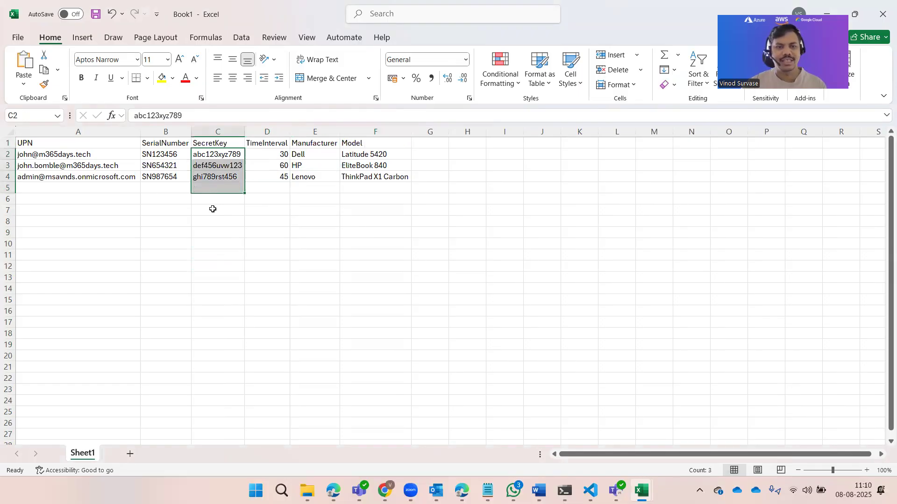
click(236, 288)
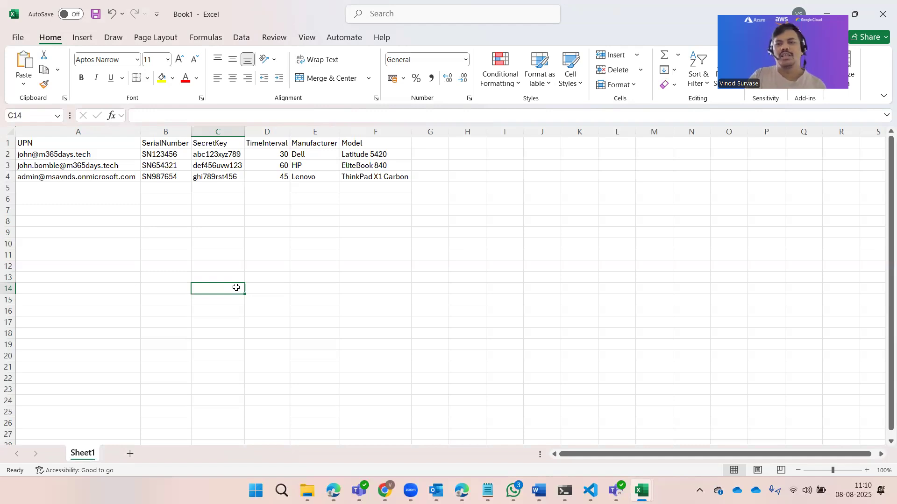
click(393, 301)
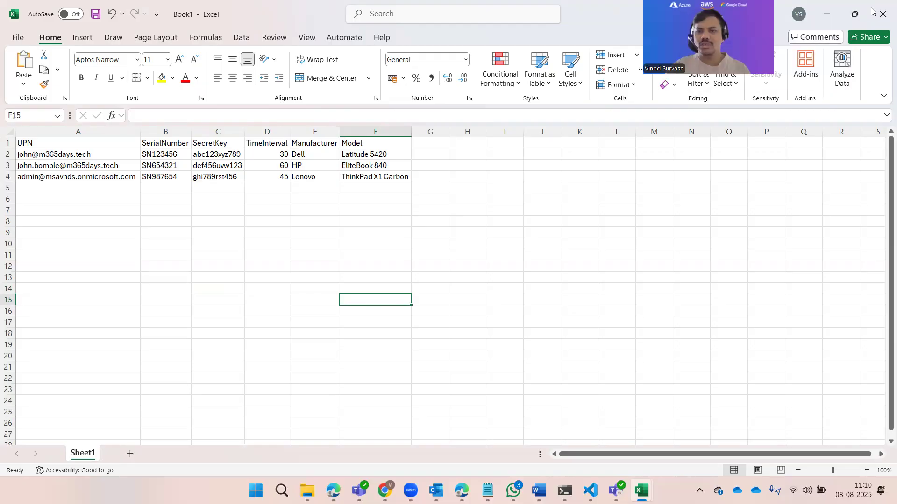
- Return to the Entra admin center, delete the upload status of dummy_oauth_token_data.csv and close the hardware token status details
key(super+Down)
key(super+Down)
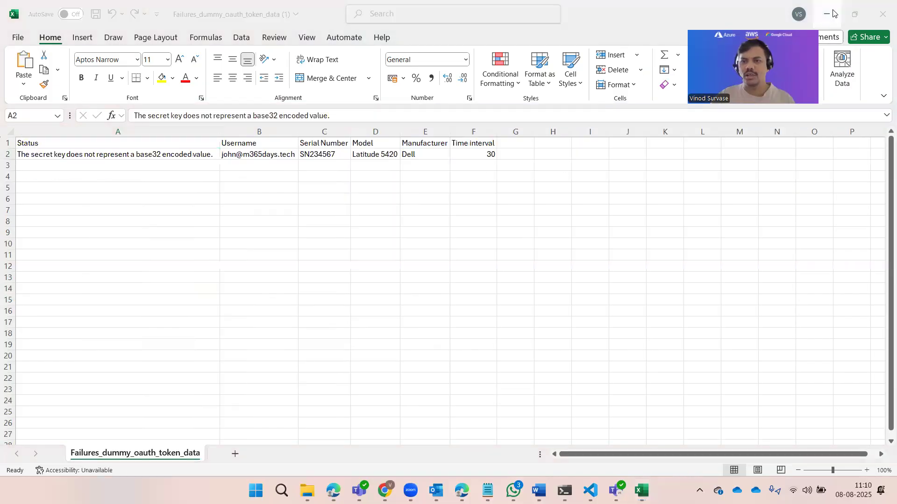
key(super+Down)
key(super+Down)
click(752, 100)
click(743, 152)
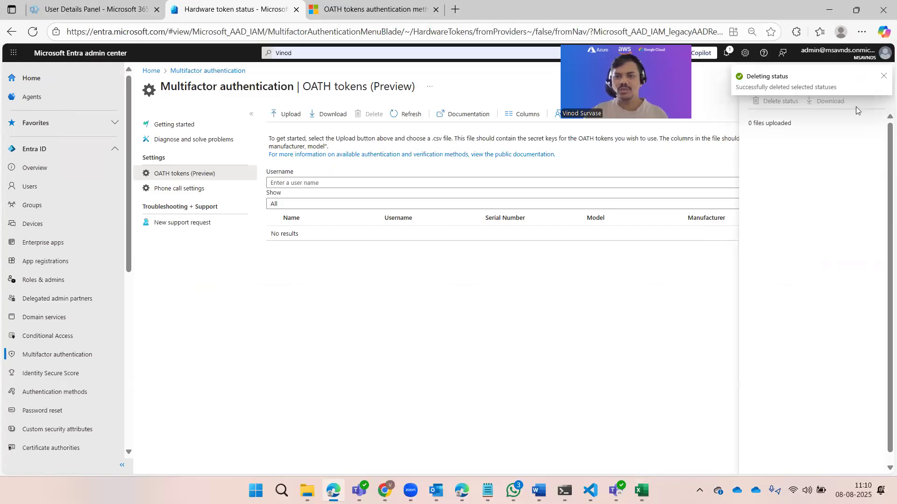
click(885, 80)
click(884, 77)
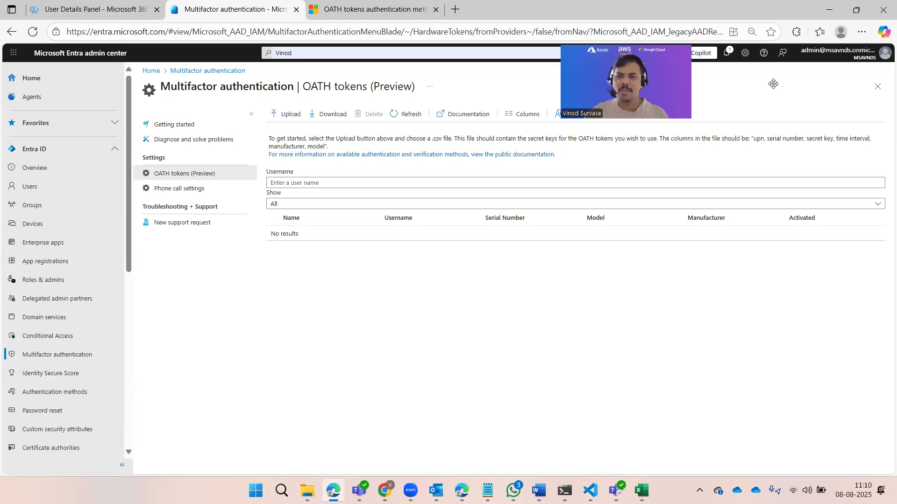
- Upload the dummy_oauth_token_data file from the Downloads folder as hardware OATH tokens and refresh the upload status
click(270, 114)
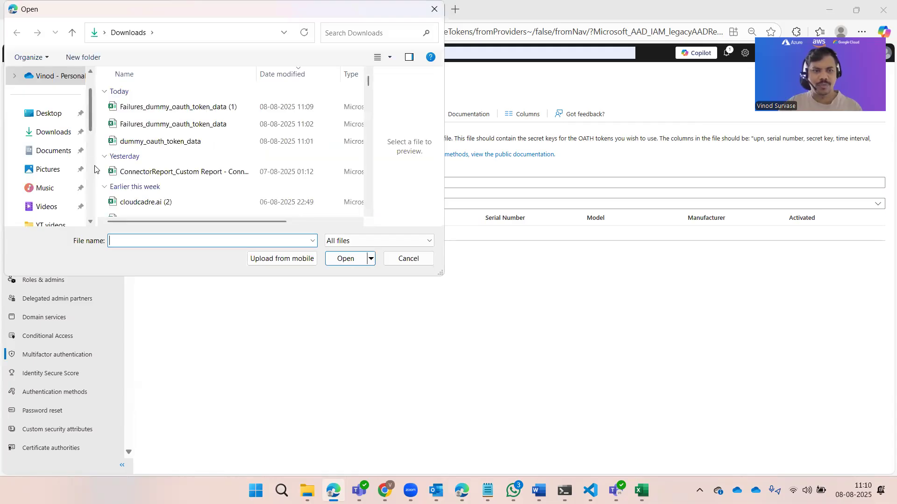
click(66, 131)
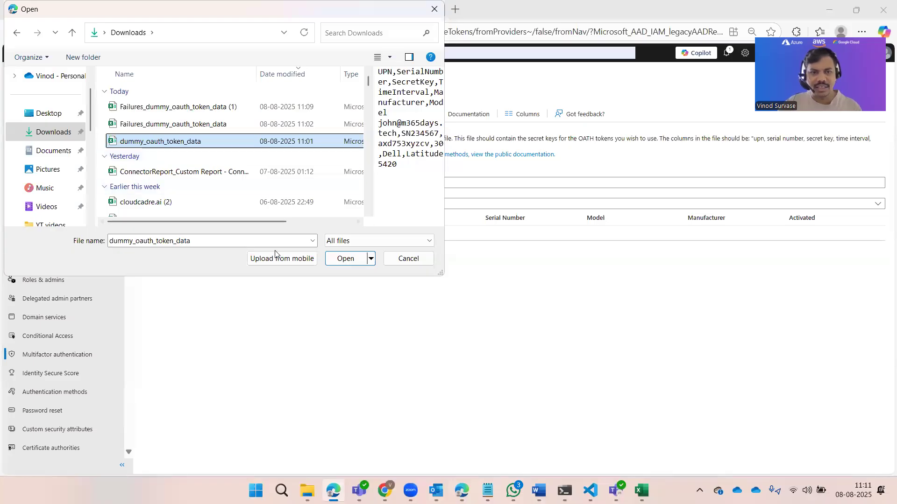
click(340, 258)
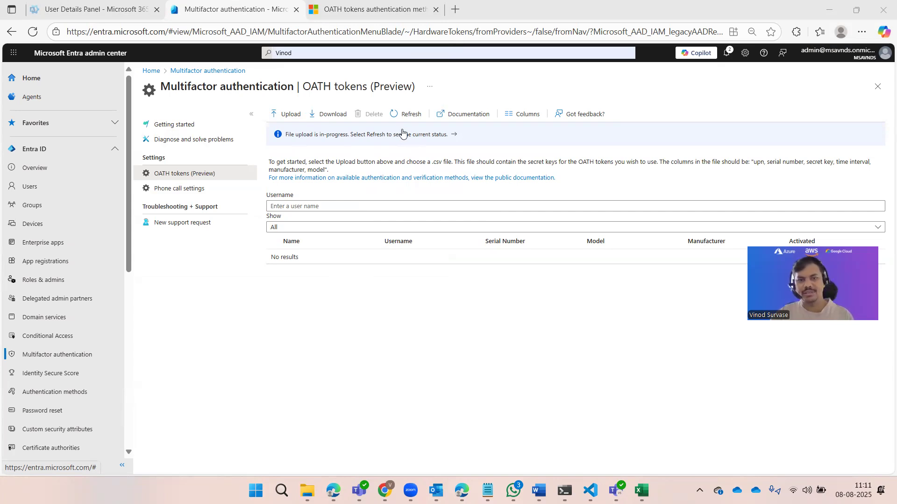
click(406, 114)
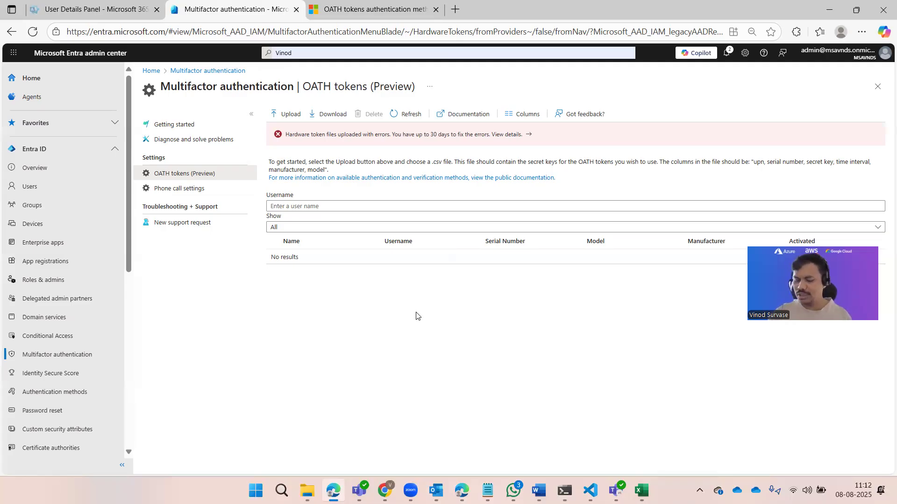
- Switch to the Microsoft Learn article on OATH tokens and read its Software OATH tokens and Hardware OATH tokens (preview) sections
click(369, 10)
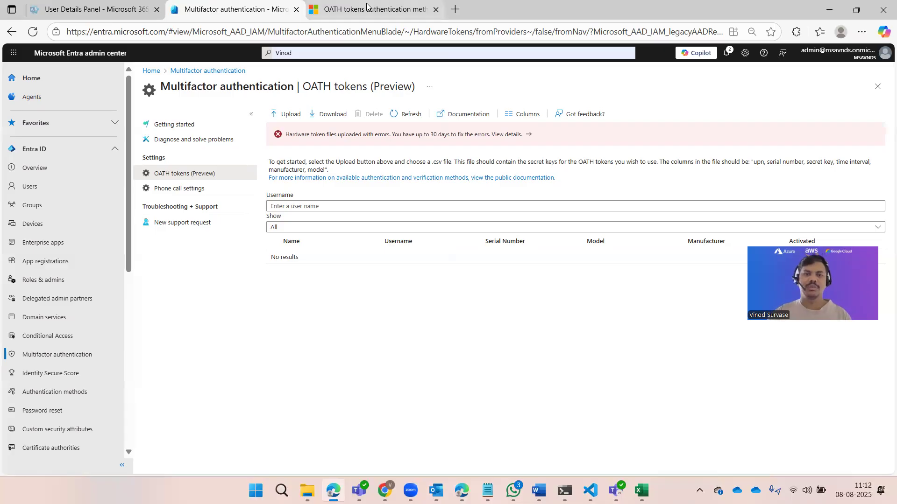
scroll(530, 314, down, 3)
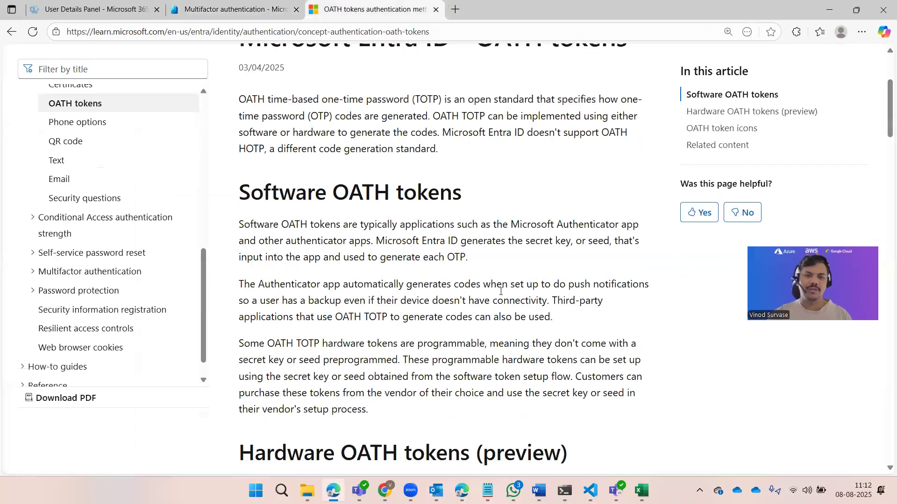
drag(416, 191, 444, 220)
click(444, 219)
scroll(459, 272, down, 5)
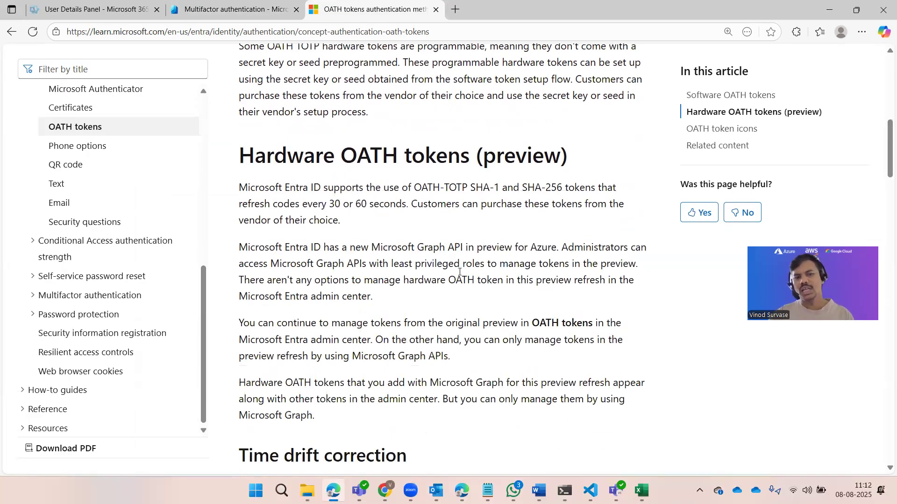
drag(448, 156, 544, 155)
click(464, 239)
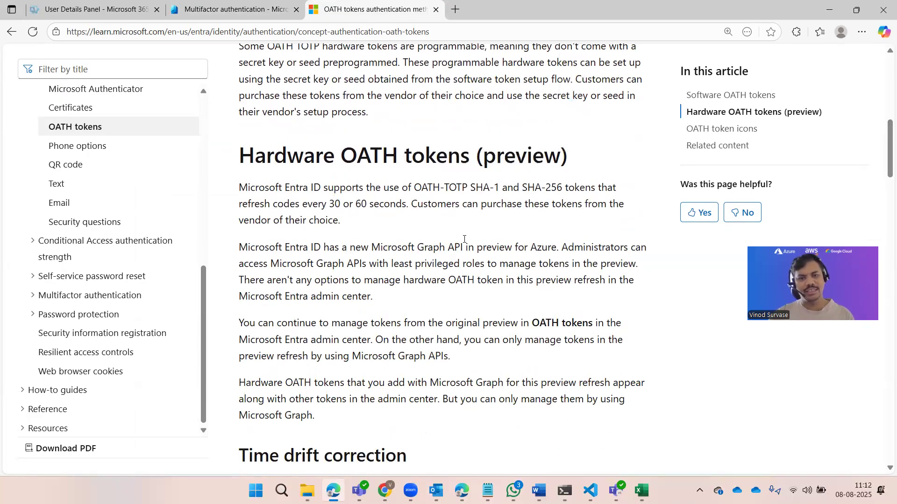
- Skim the article's role requirement tables and OATH token icons section, and return to the Entra OATH tokens page
scroll(465, 239, down, 6)
scroll(464, 242, down, 9)
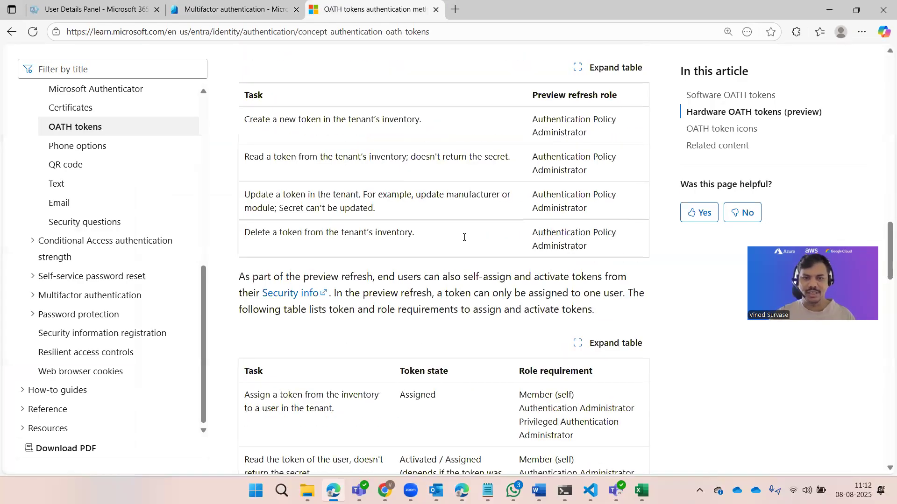
scroll(464, 238, down, 18)
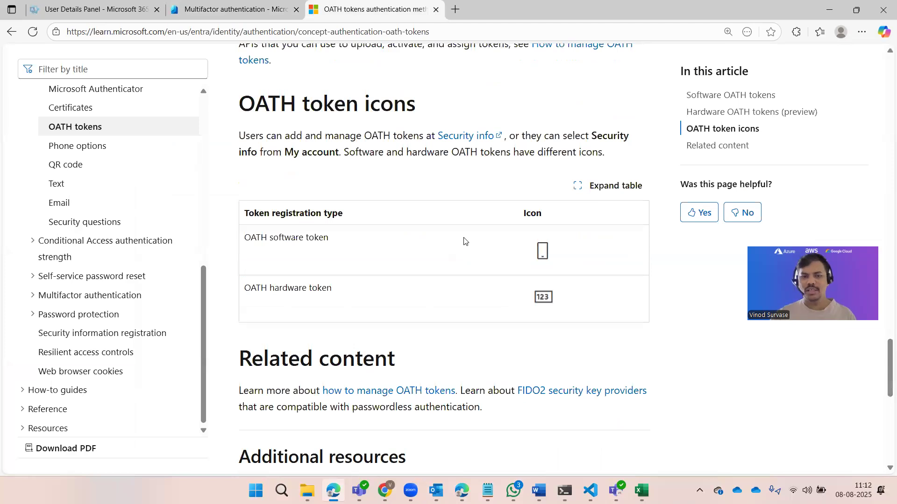
key(ctrl+shift+Tab)
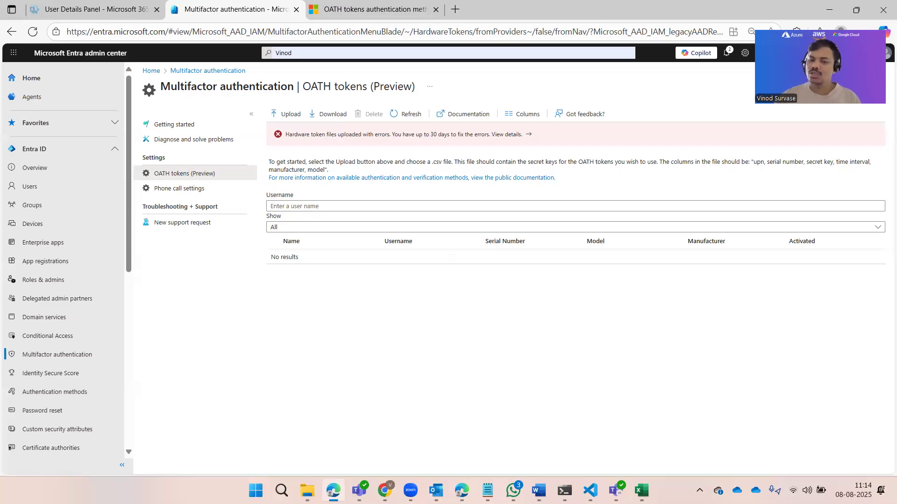
- Switch to the Book1 workbook and review the sample token table, including the first token's row and its UPN
click(641, 490)
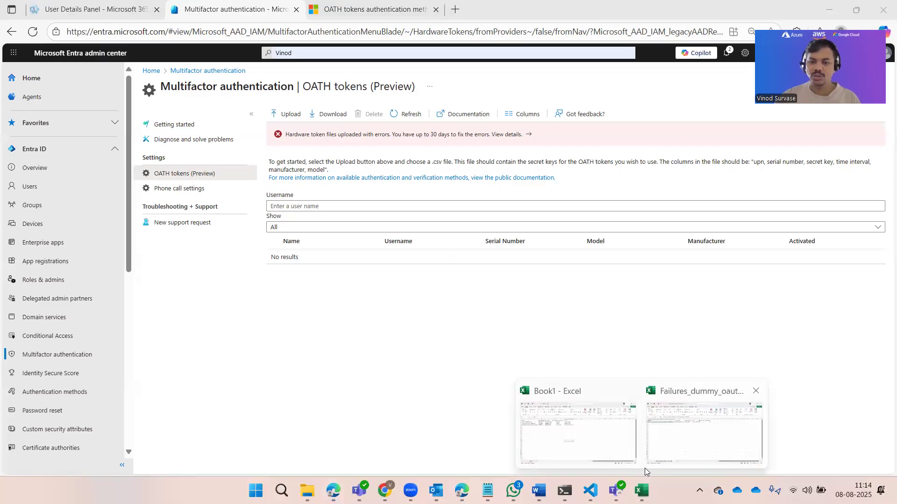
click(578, 430)
drag(23, 143, 381, 176)
click(400, 253)
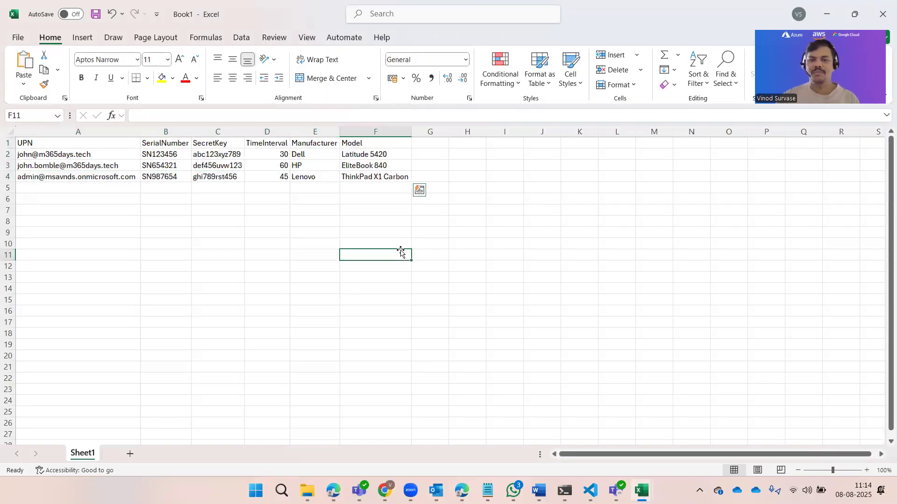
click(473, 257)
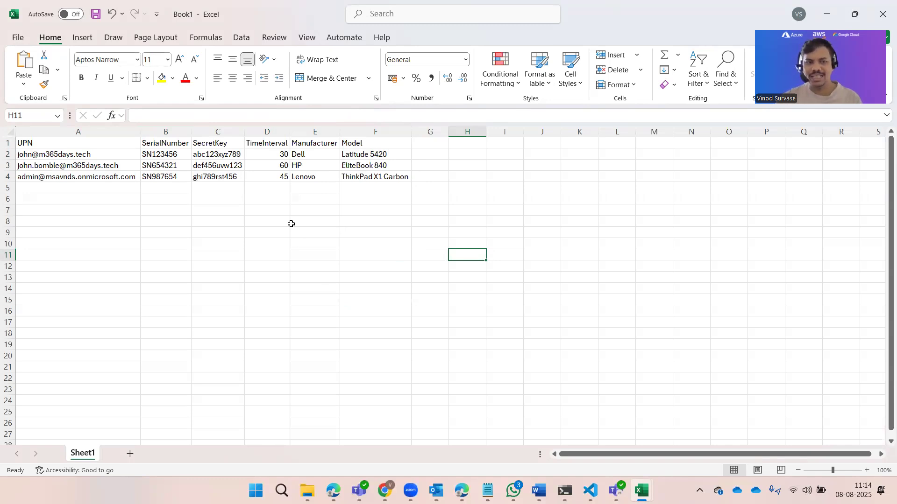
drag(168, 155, 378, 154)
click(346, 241)
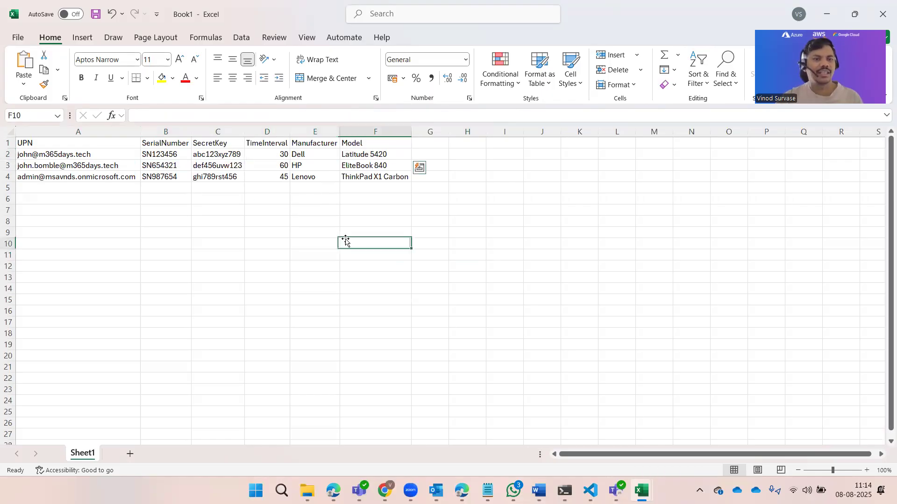
click(110, 155)
click(180, 252)
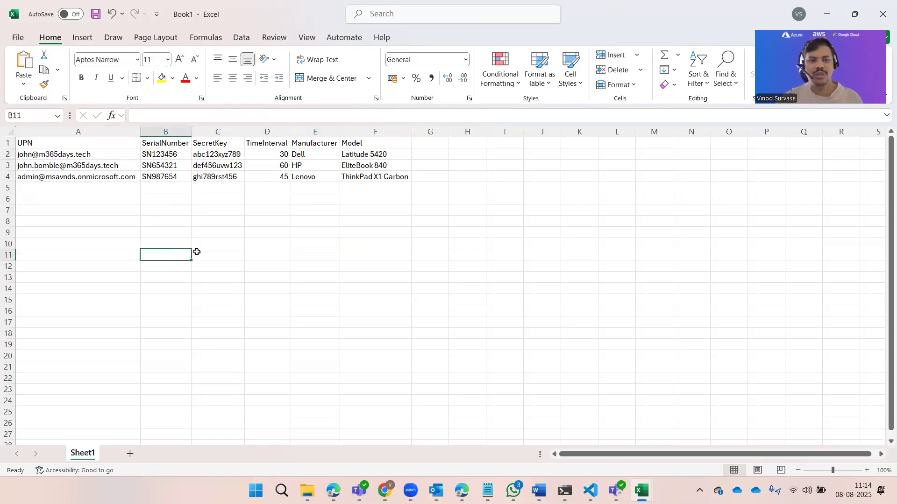
- Examine the SecretKey column of the sample token table
click(207, 136)
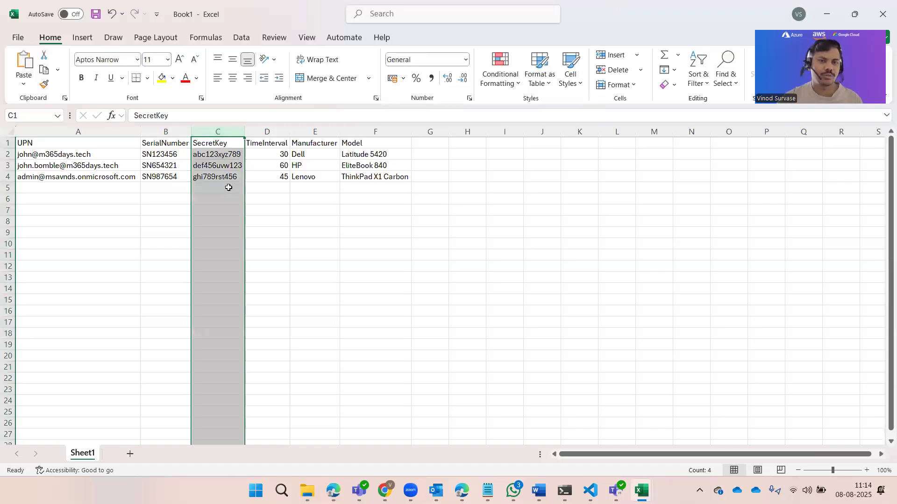
click(228, 234)
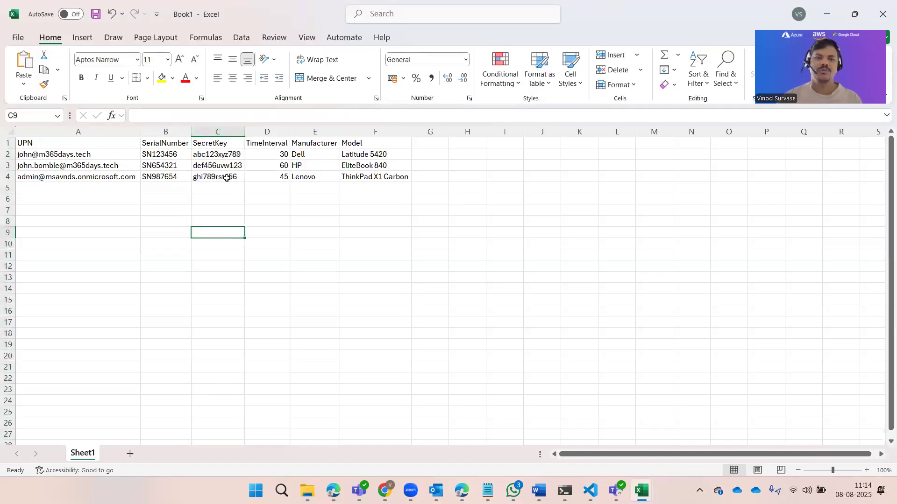
click(206, 133)
click(261, 224)
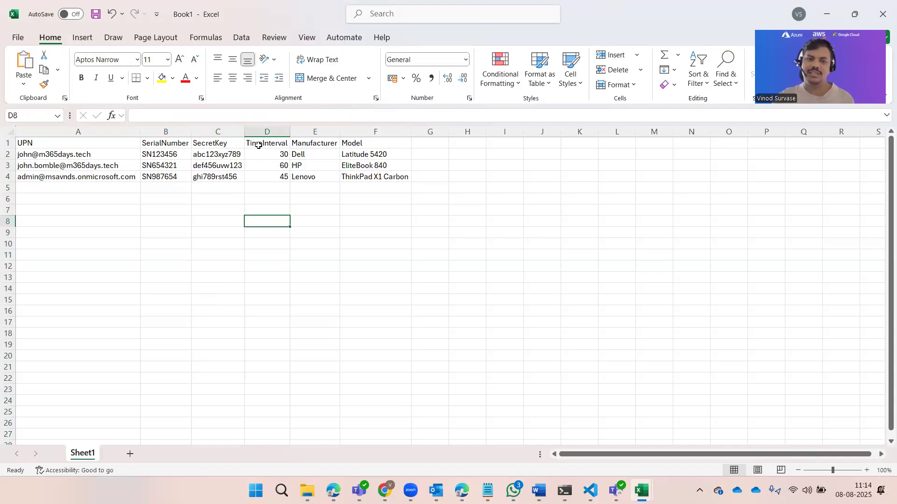
click(213, 128)
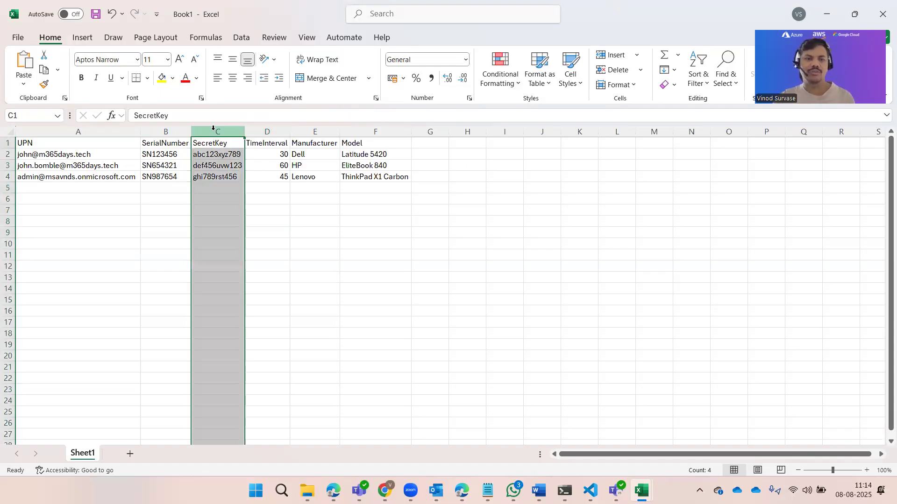
click(285, 268)
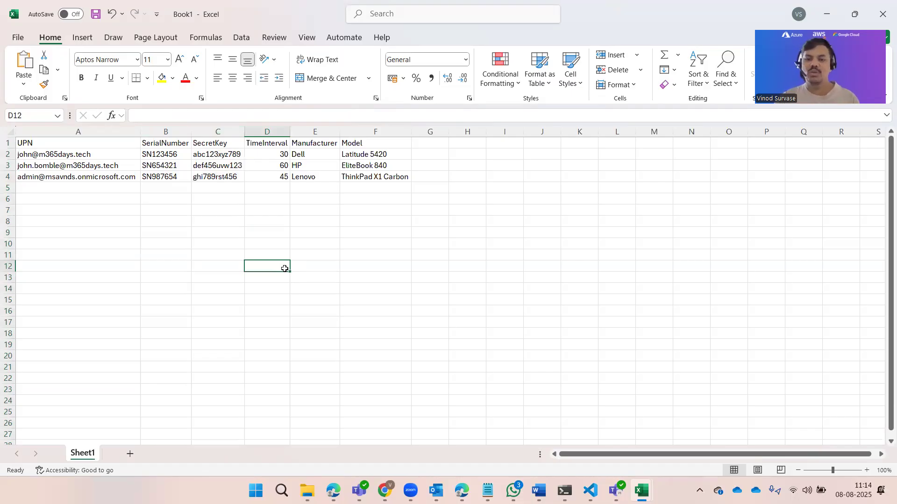
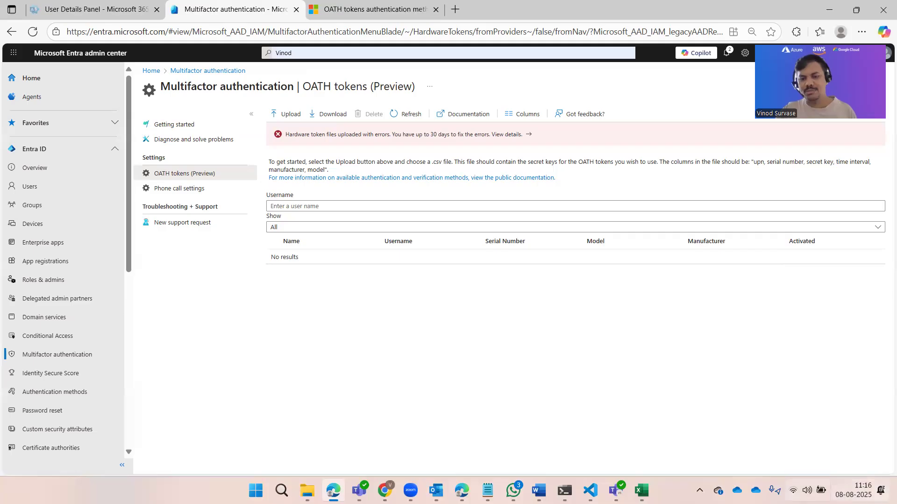
- Reopen the Book1 workbook, recheck the SecretKey column, and return to the Entra admin center
mouse_move(642, 491)
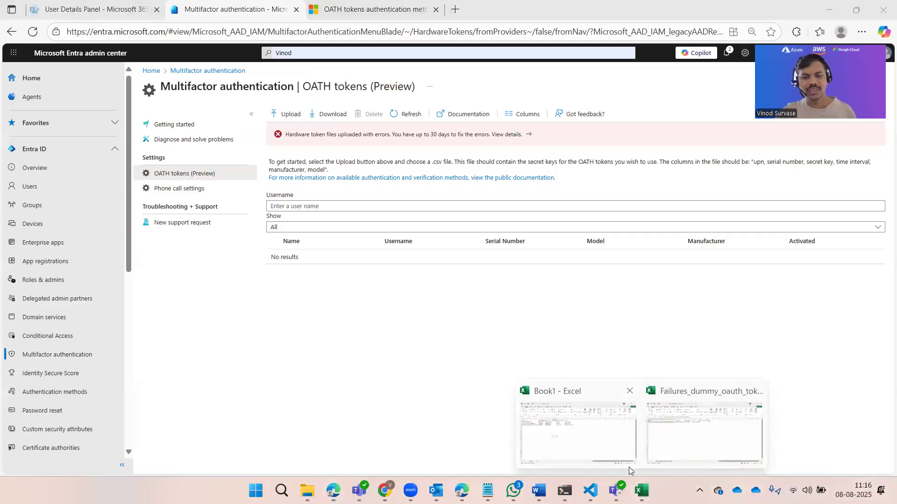
click(629, 467)
click(211, 132)
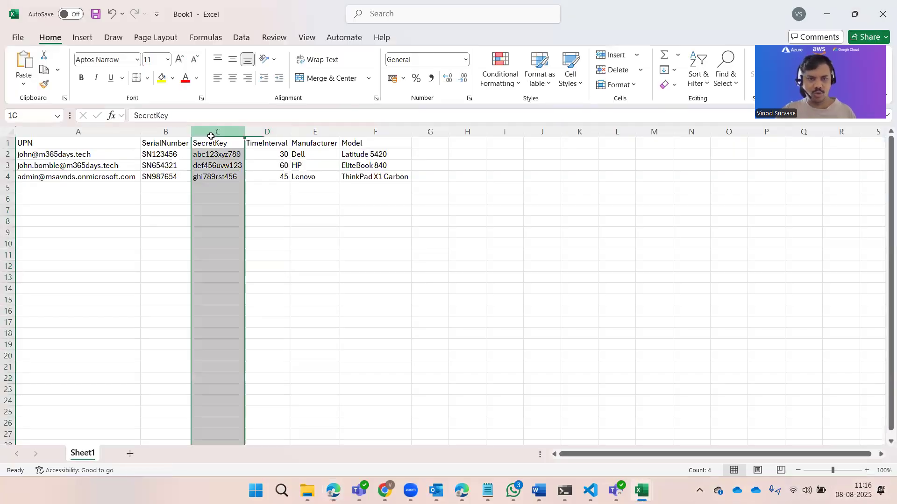
click(220, 208)
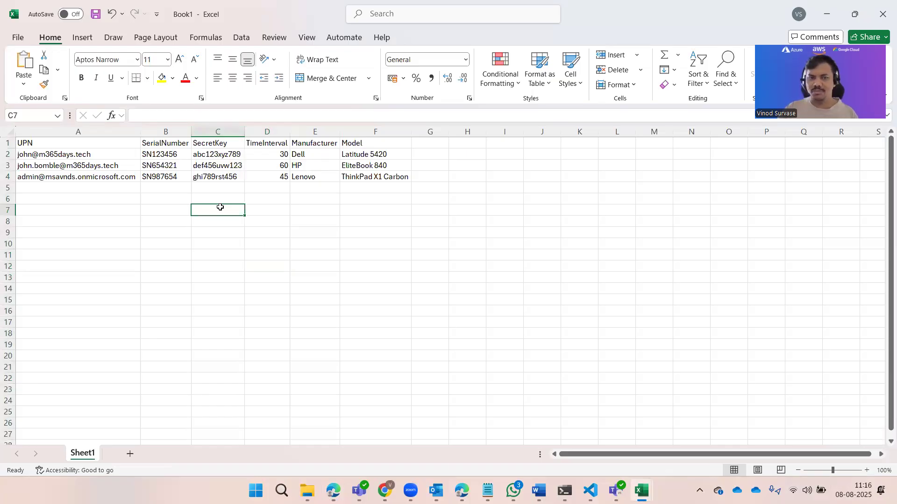
click(217, 127)
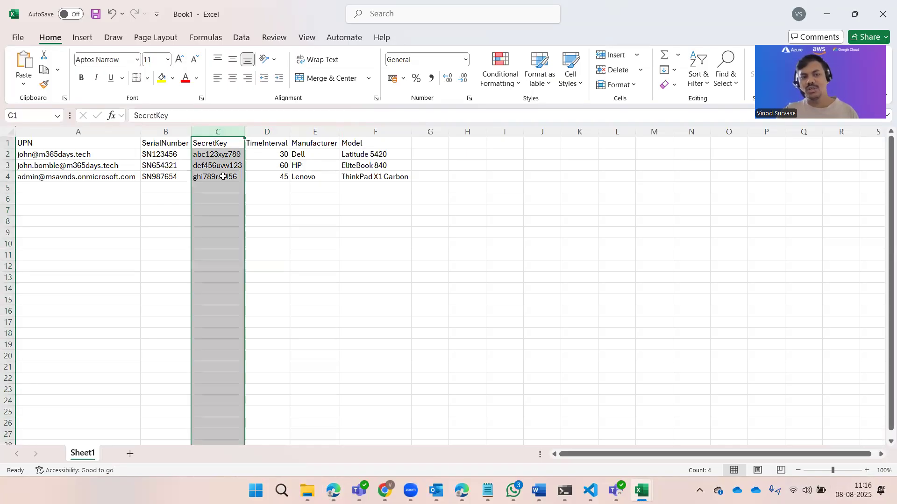
click(307, 232)
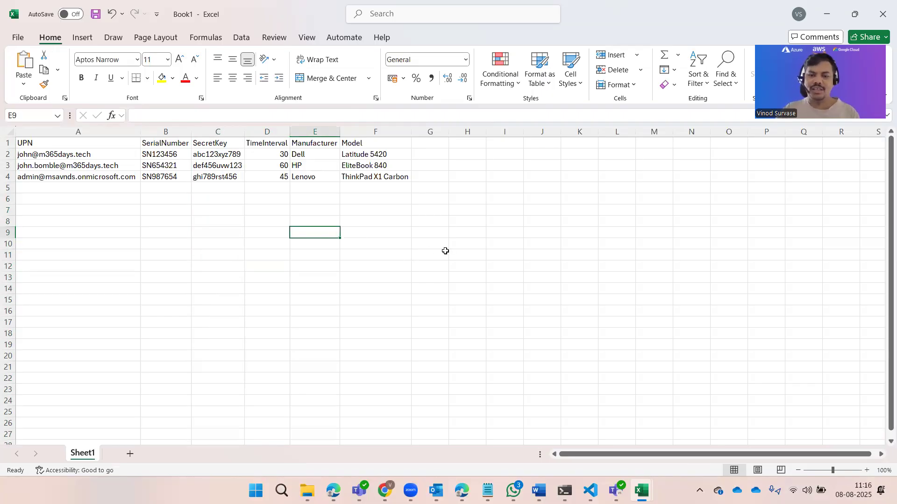
click(826, 14)
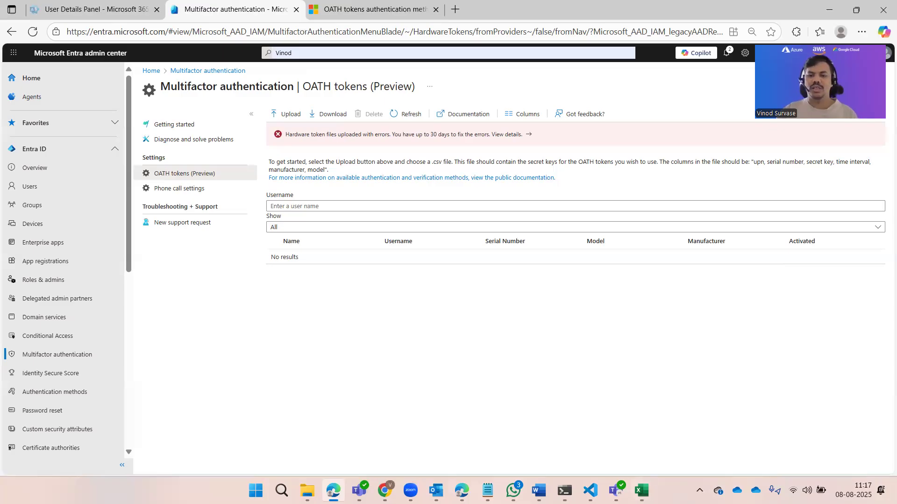
- Bring the Book1 workbook back up for another look at the sample token table and minimize it
click(642, 490)
click(603, 468)
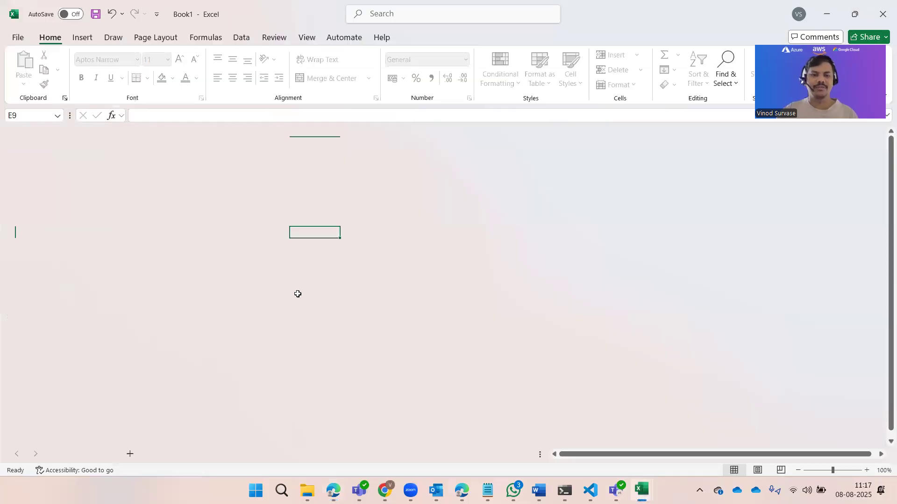
click(829, 15)
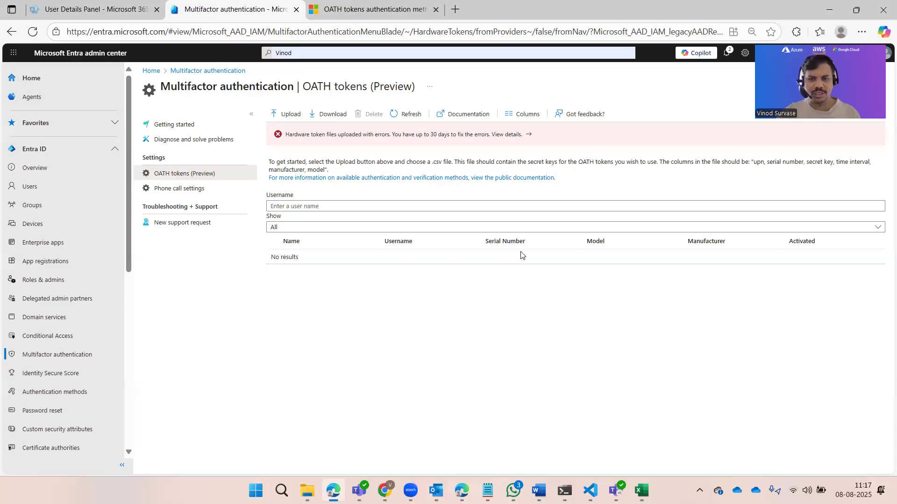
- Check the token list on the OATH tokens (Preview) page and refresh it
drag(267, 257, 308, 258)
click(376, 295)
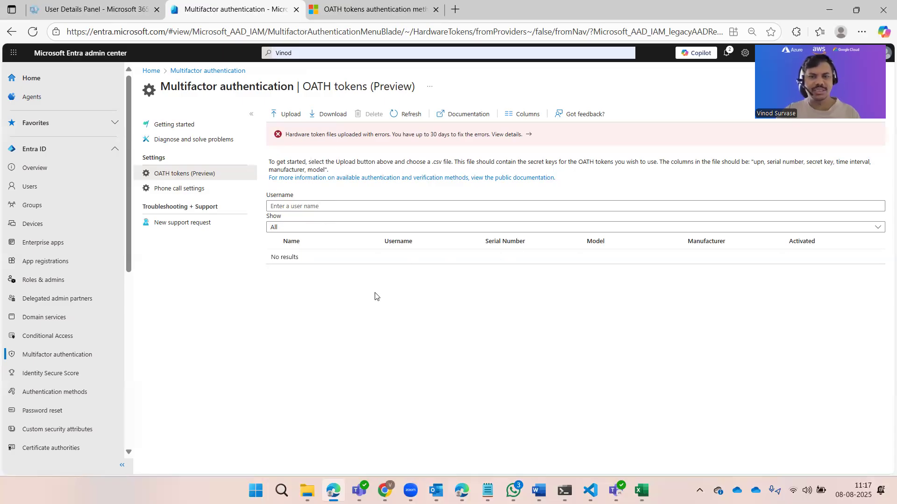
click(404, 118)
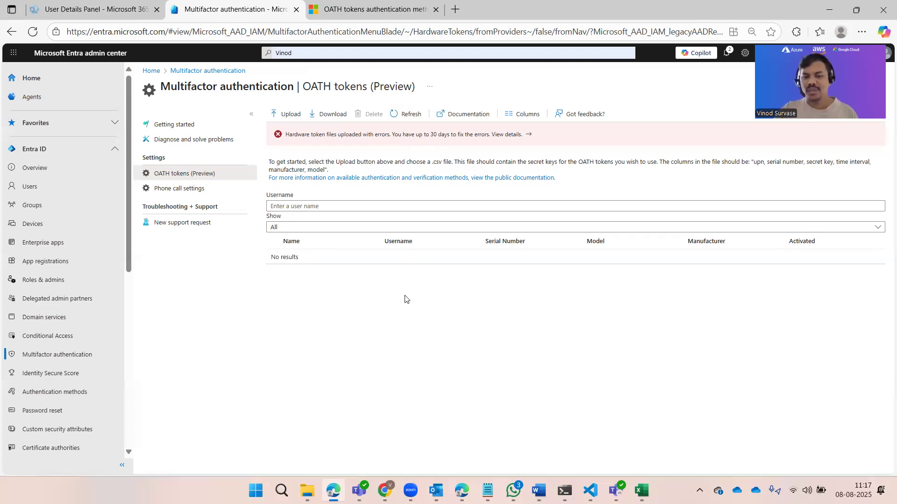
- Compare the SerialNumber and SecretKey columns in the Book1 workbook, and return to the Entra OATH tokens page
mouse_move(641, 490)
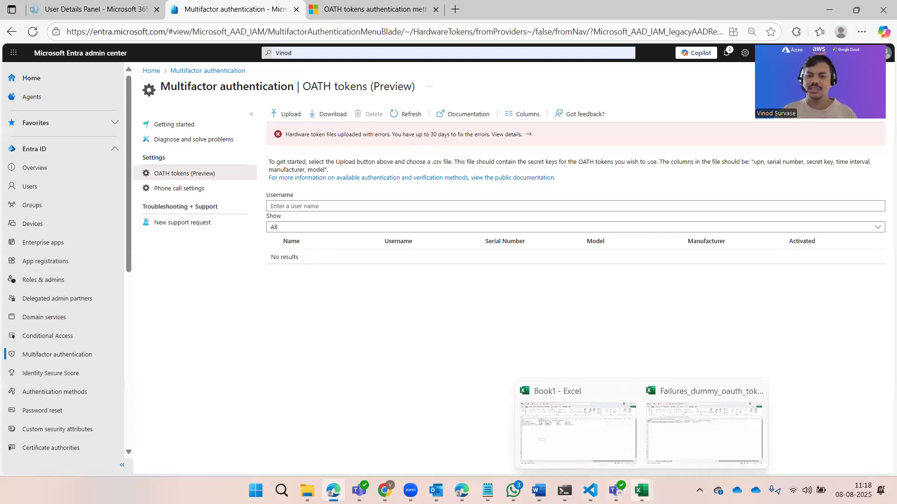
click(601, 463)
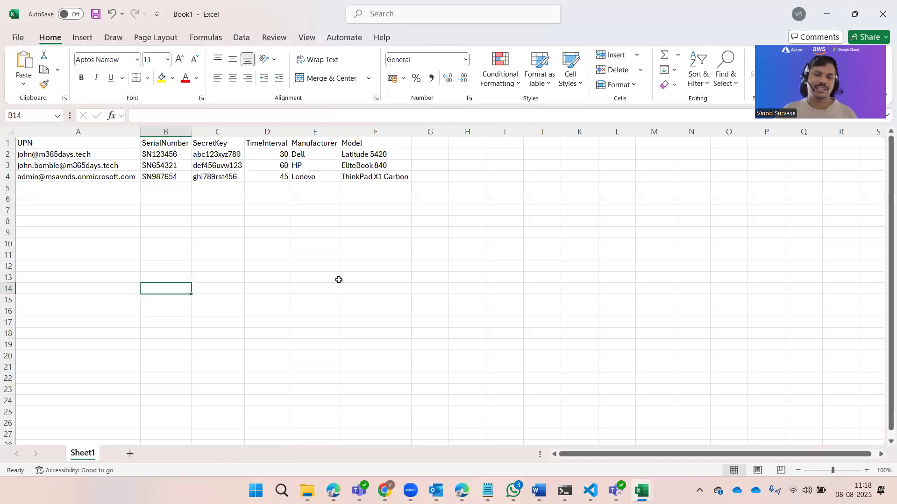
click(338, 280)
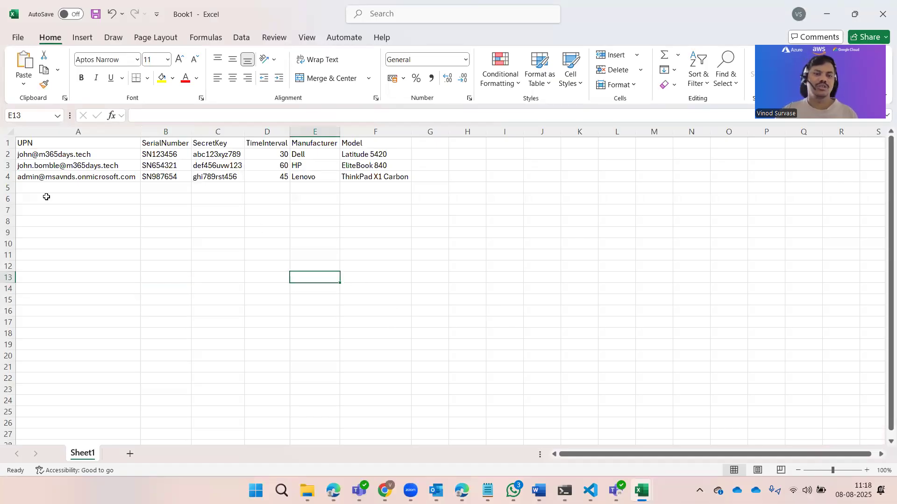
click(159, 133)
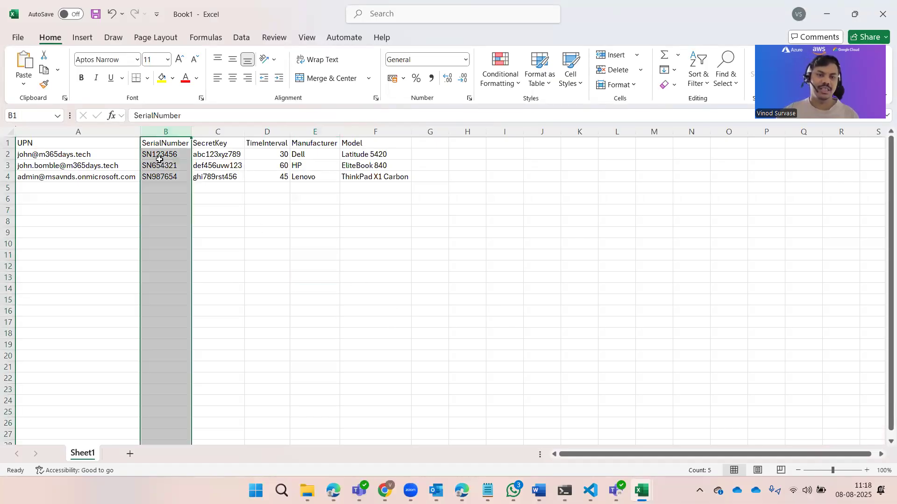
click(236, 230)
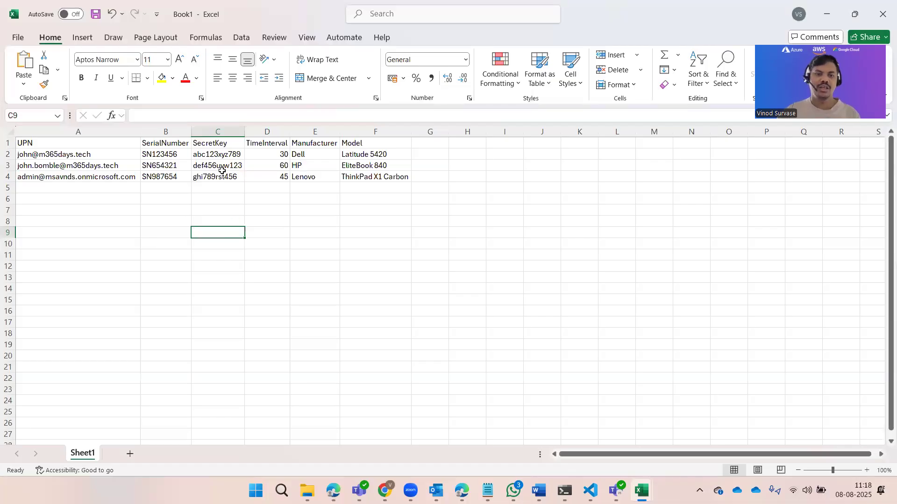
click(214, 132)
click(315, 243)
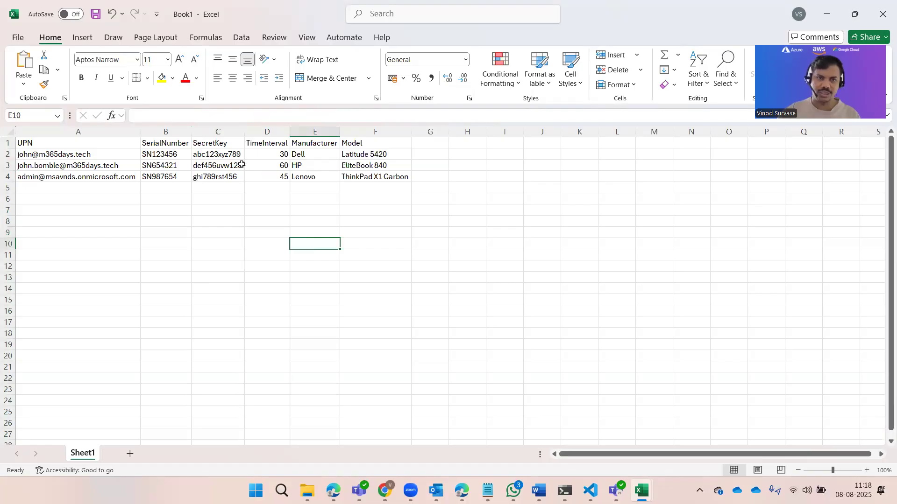
drag(165, 132, 200, 140)
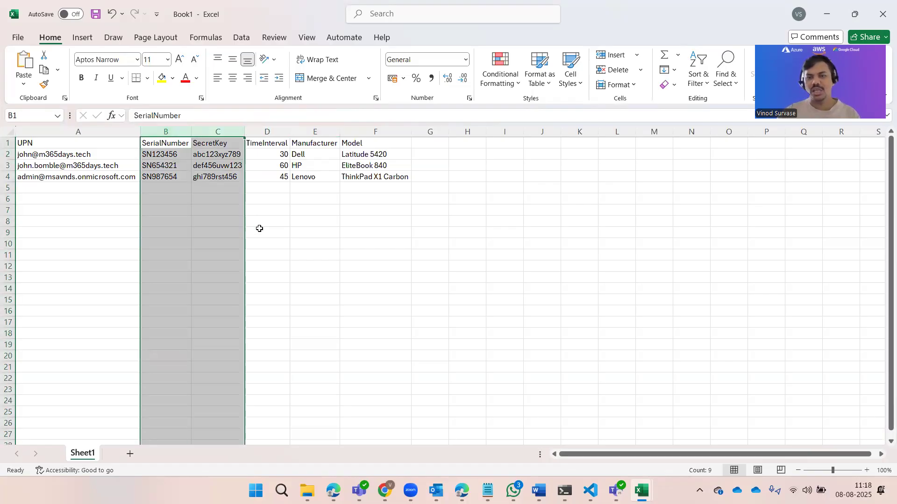
click(316, 265)
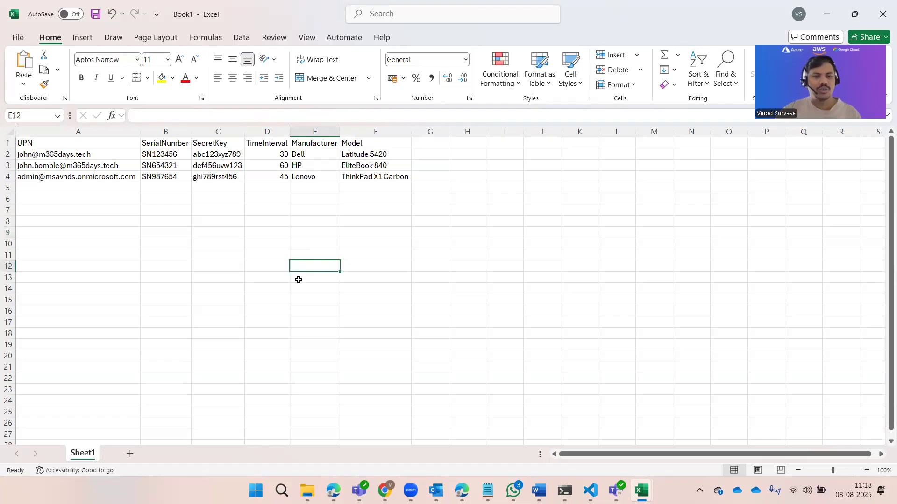
click(826, 14)
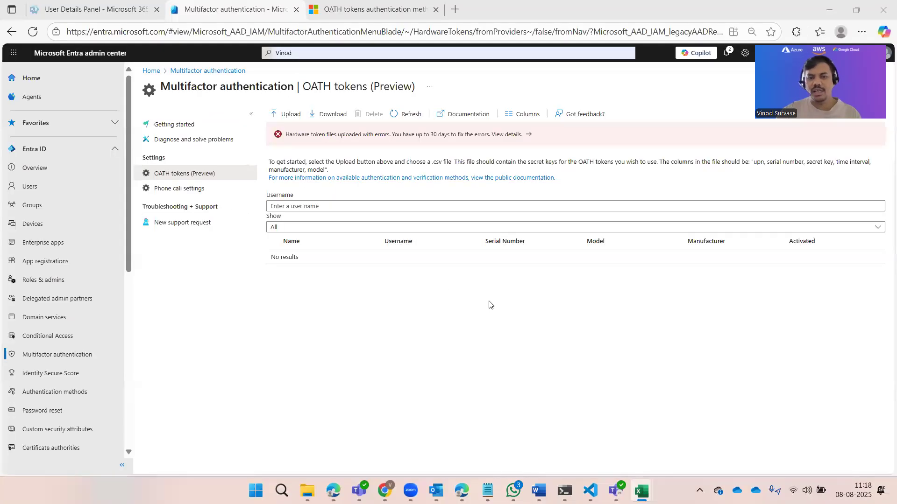